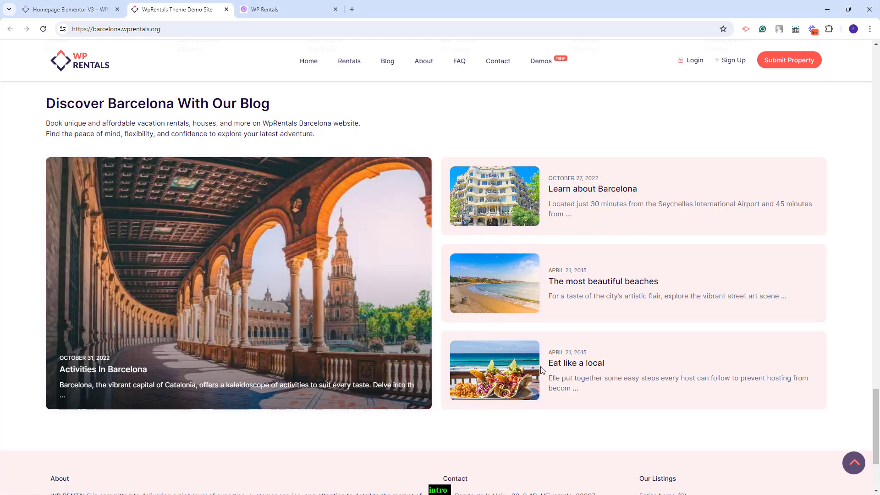
Switch to the WP Rentals site tab showing the Barcelona homepage
key("ctrl+Tab")
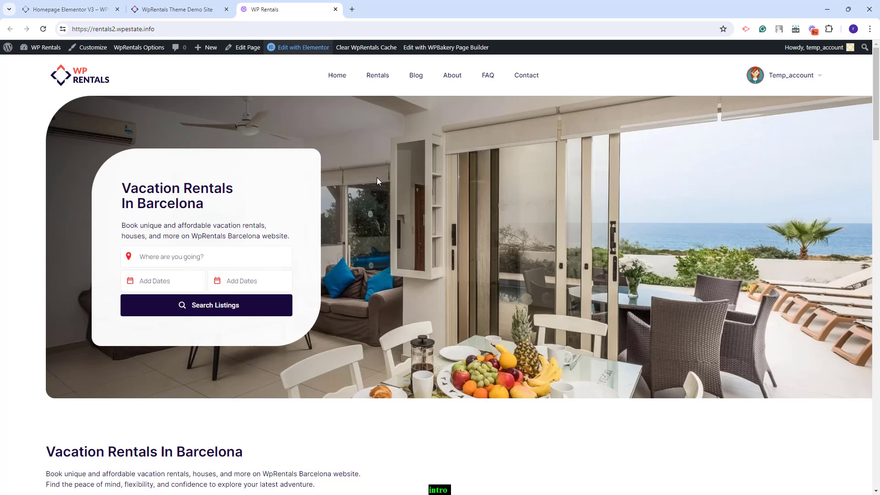
Jump to the bottom of the WP Rentals homepage, ready to edit it with Elementor
key("End")
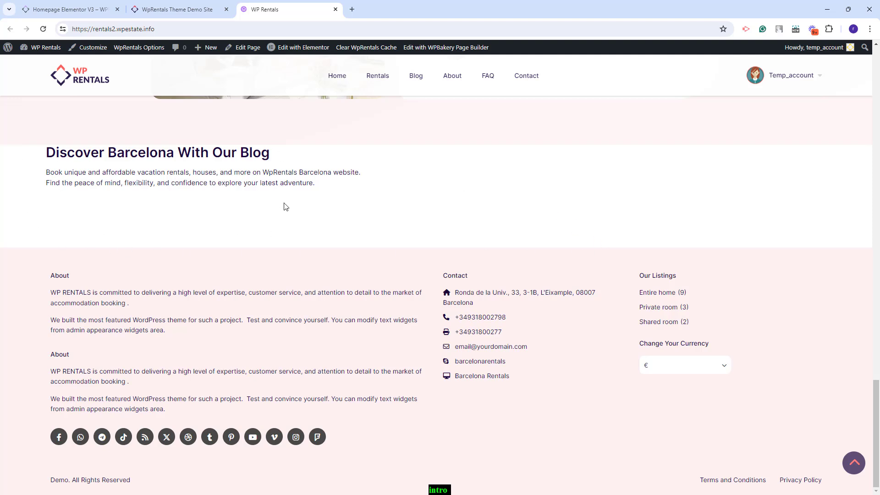
mouse_move(299, 52)
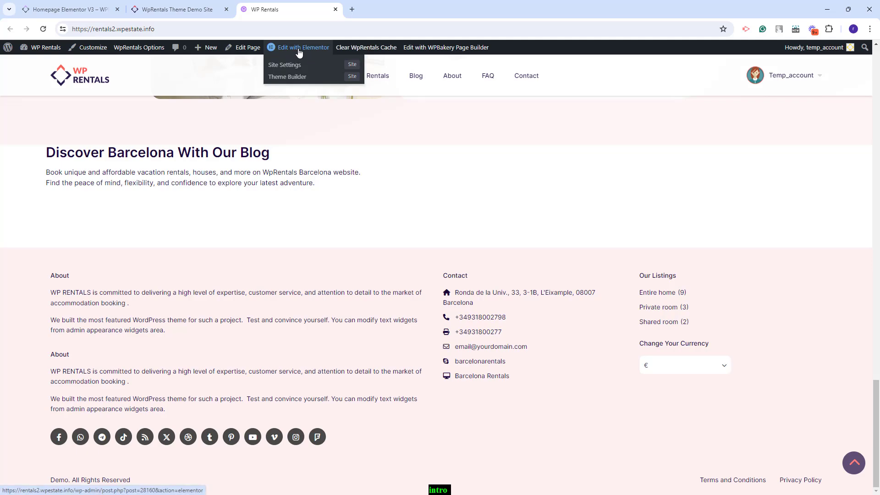
Open the homepage in Elementor and scroll down to the empty blog container
left_click(299, 51)
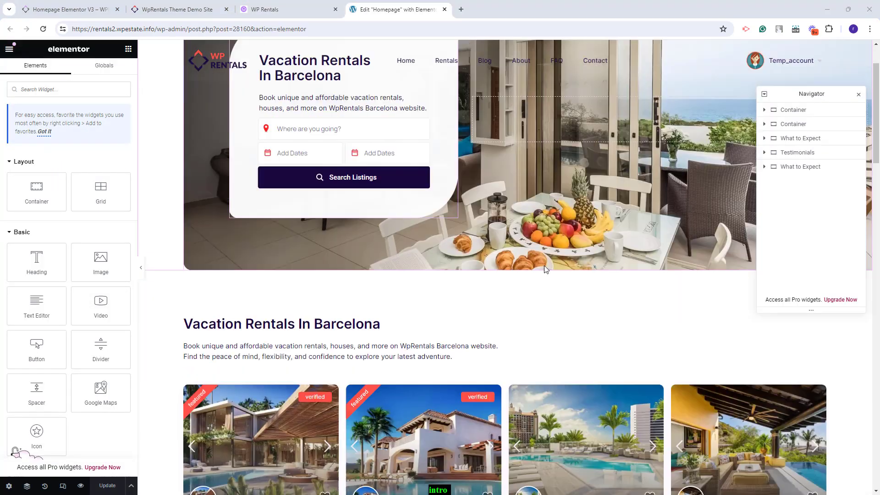
scroll(545, 271, "down", 15)
scroll(545, 270, "down", 10)
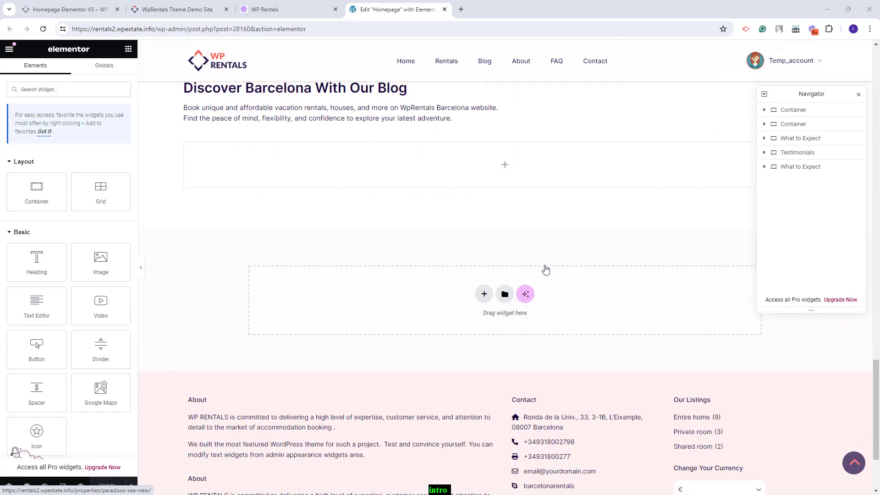
Search widgets for 'grid', add WpRentals Content Grid to the container, and focus Items IDs
left_click(55, 89)
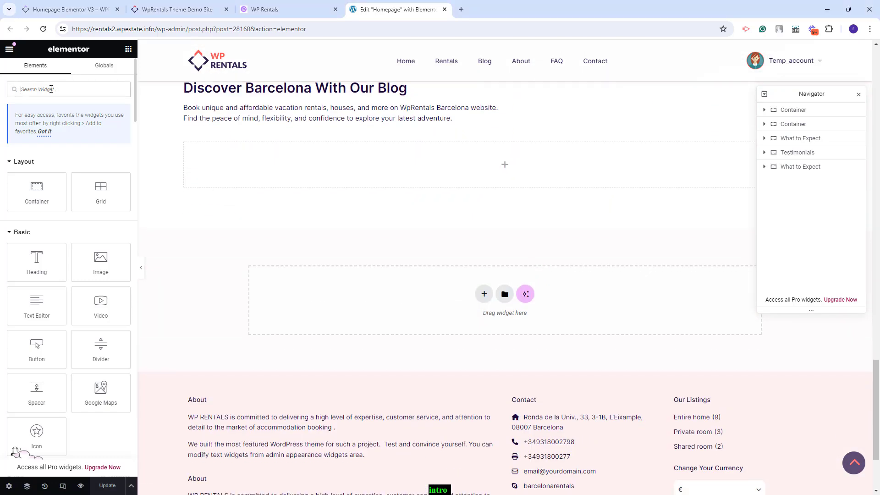
type("grid")
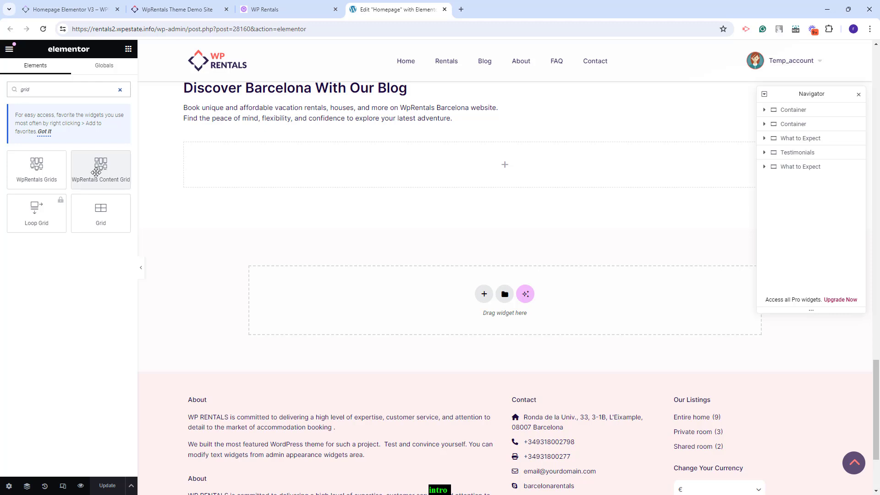
left_click(96, 172)
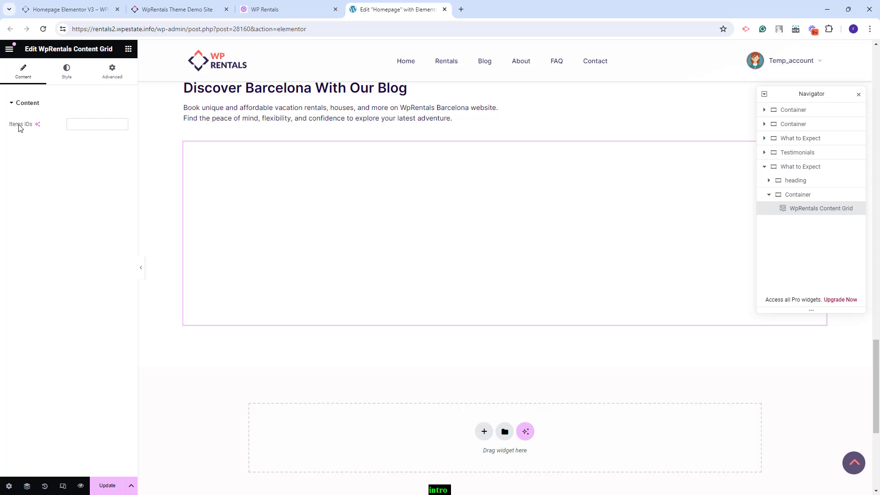
left_click(73, 127)
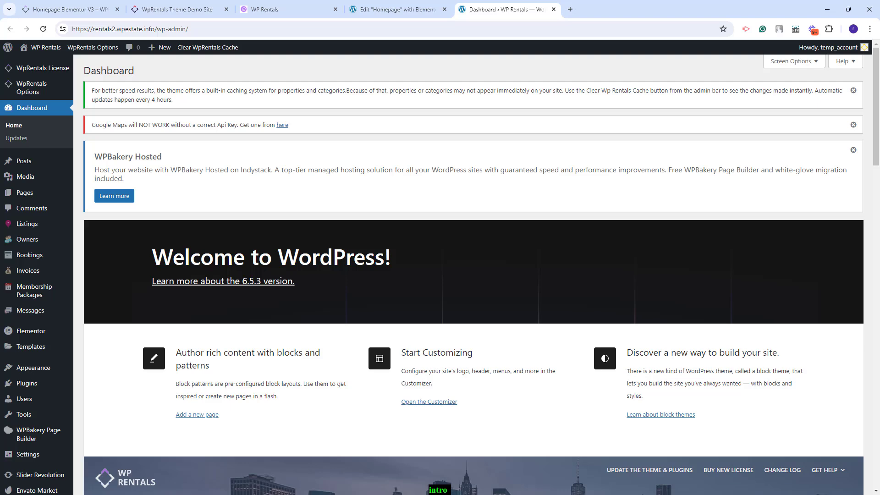
Dismiss the admin notices and copy post ID 38956 (Activities in Barcelona) from All Posts
left_click(854, 124)
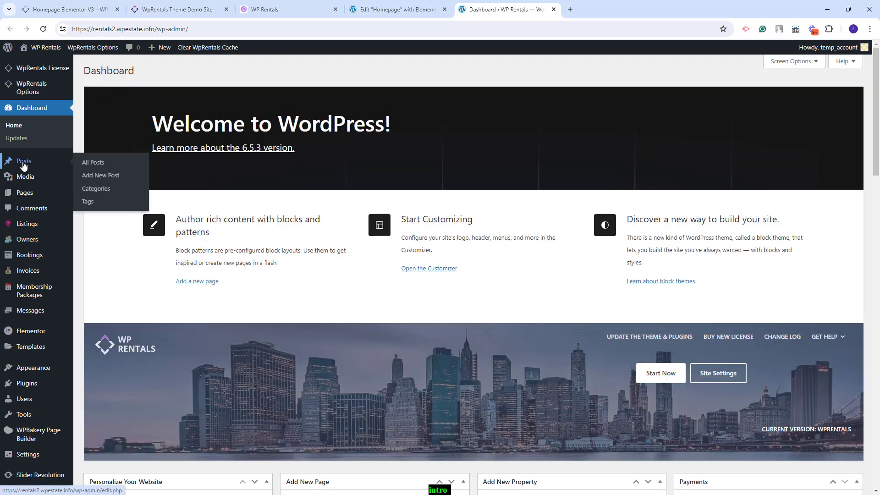
left_click(26, 163)
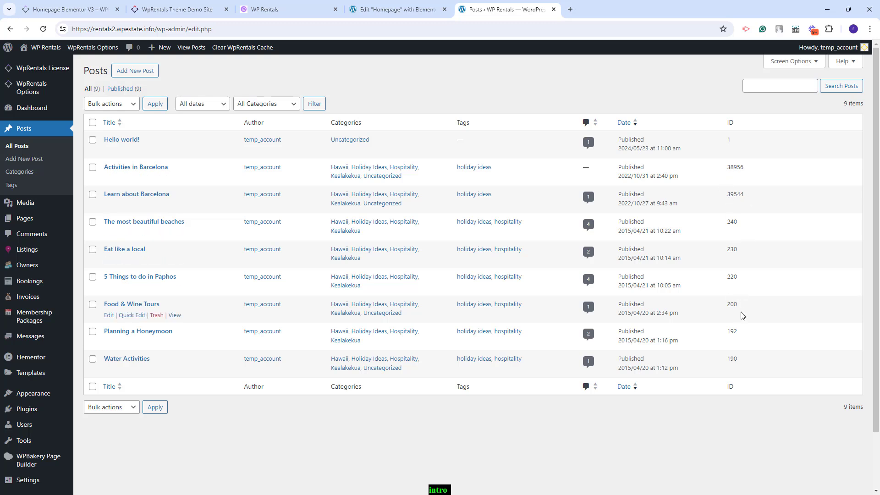
double_click(735, 167)
right_click(734, 169)
left_click(752, 180)
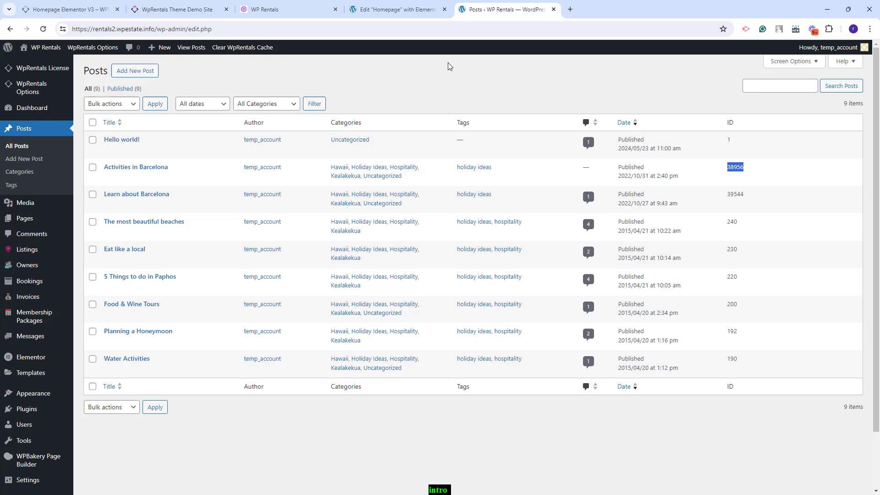
Paste 38956 into the content grid's Items IDs field
left_click(395, 9)
right_click(92, 125)
left_click(138, 214)
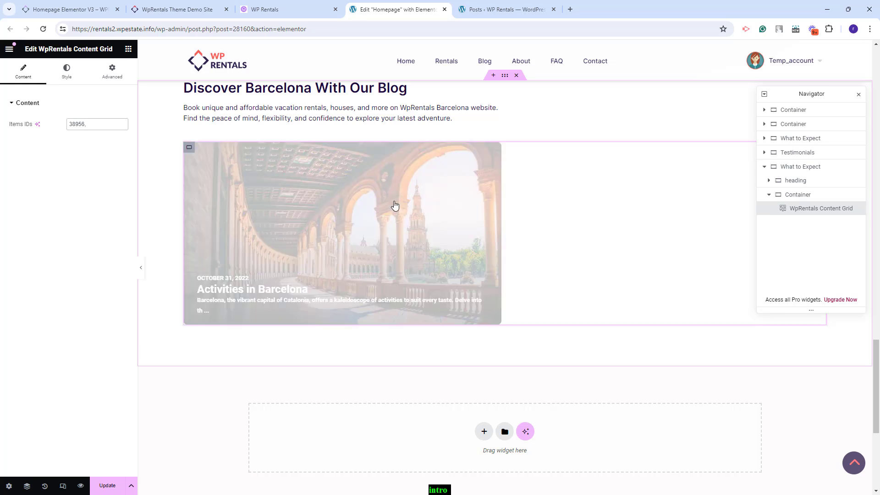
Append post IDs 39544, 240, 230 and 220 after 38956 in Items IDs
key("ctrl+Tab")
double_click(735, 193)
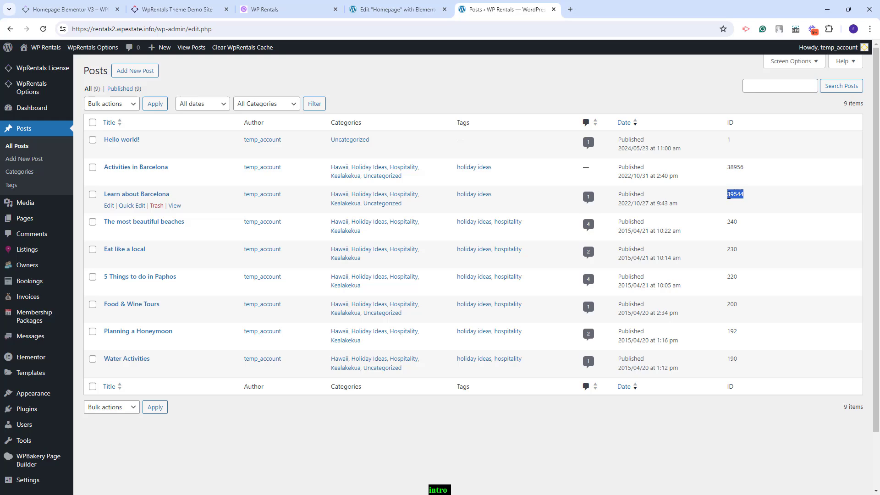
left_click(413, 9)
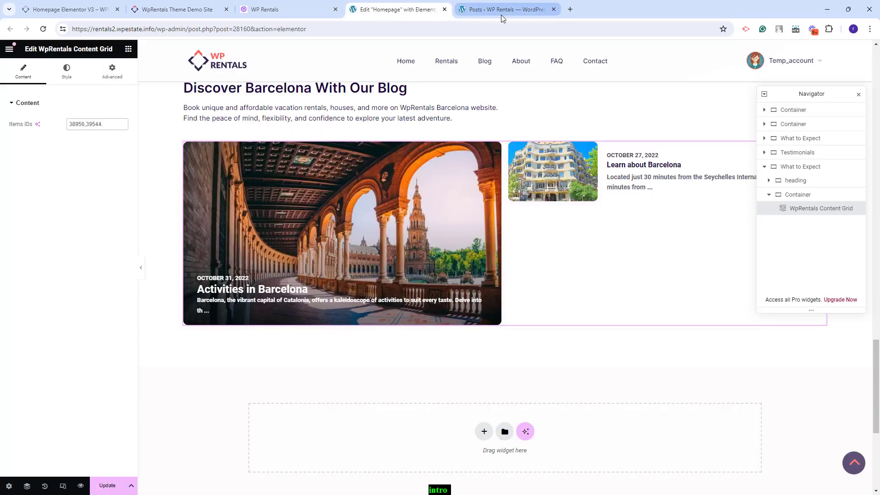
left_click(502, 11)
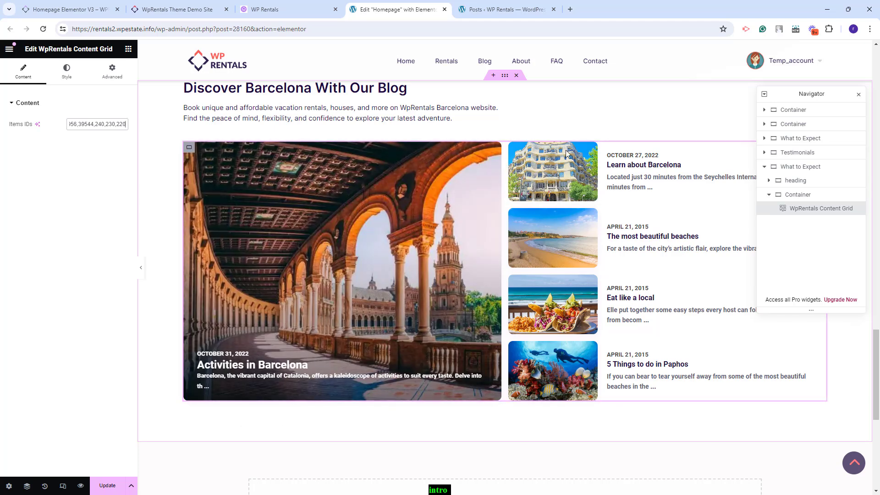
left_click(370, 362)
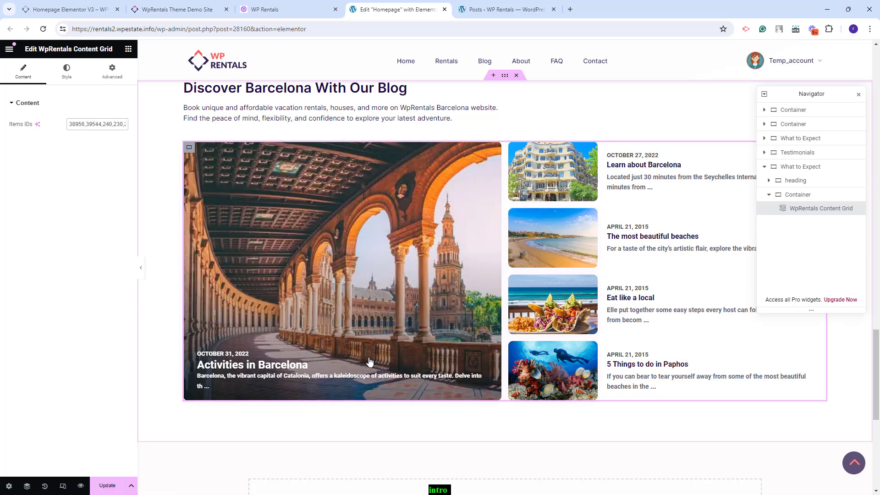
Set column and row spacing to 20 and the image border radius to 10
left_click(64, 76)
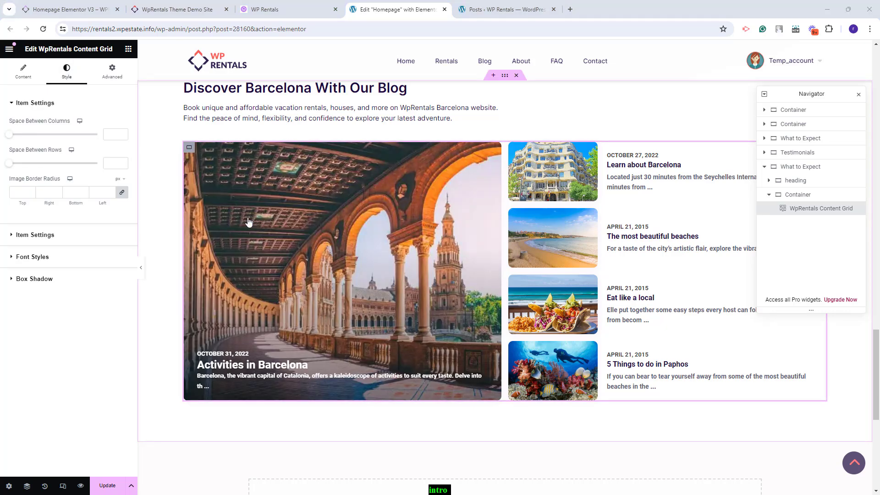
left_click(109, 134)
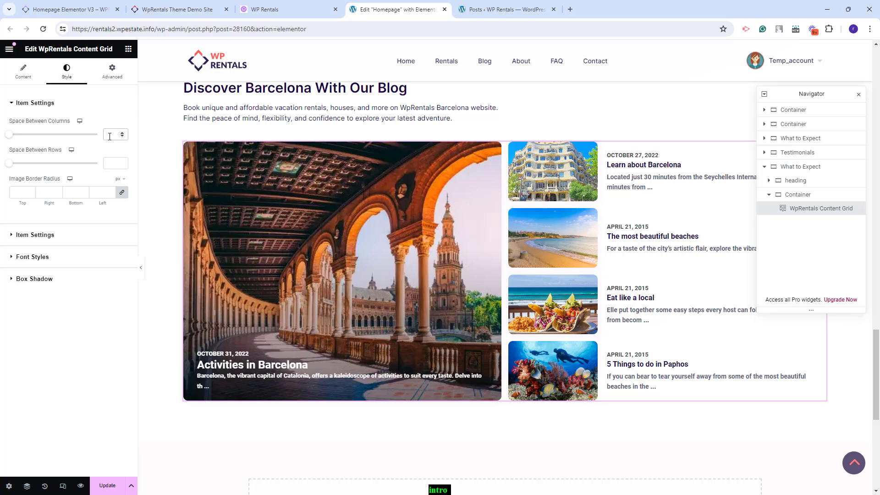
type("20")
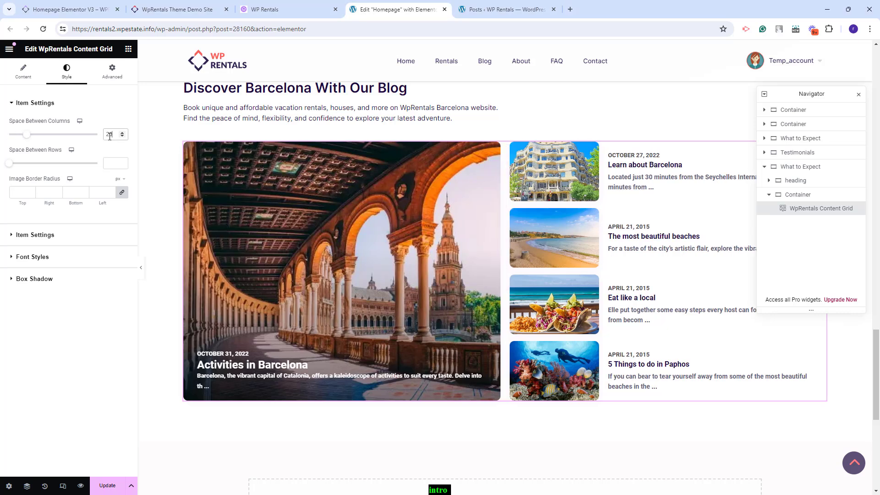
left_click(108, 165)
type("20")
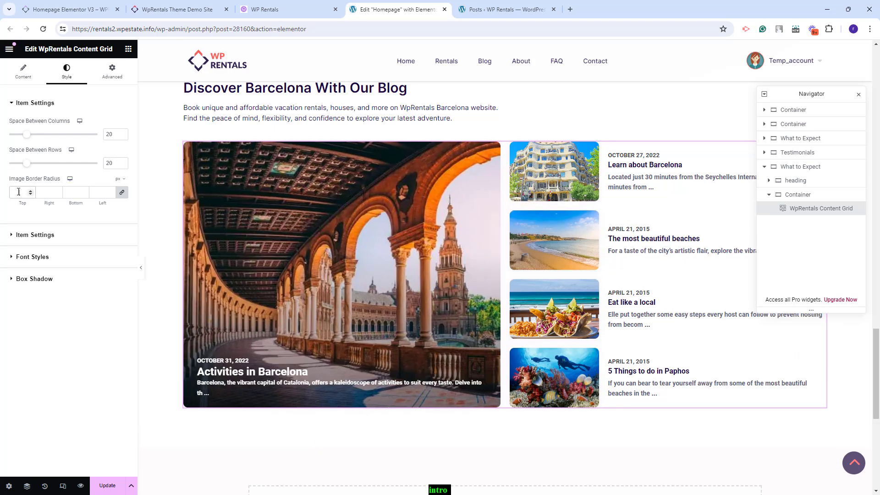
left_click(19, 192)
type("10")
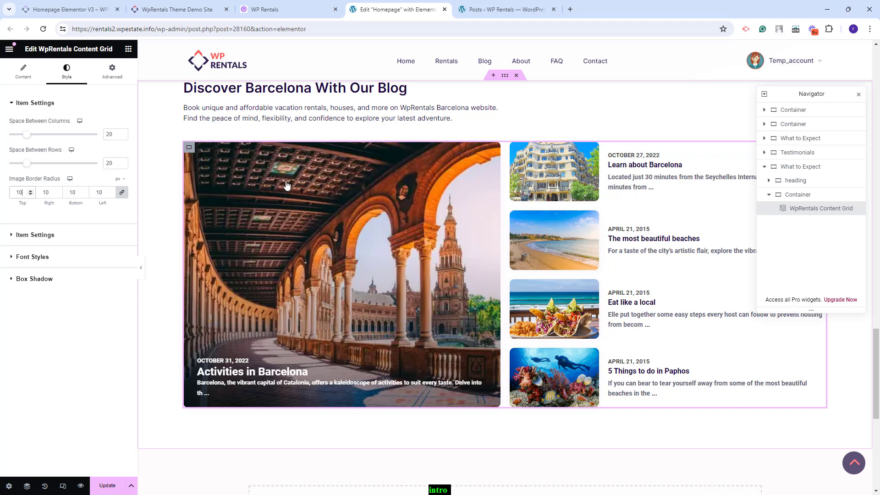
left_click(35, 235)
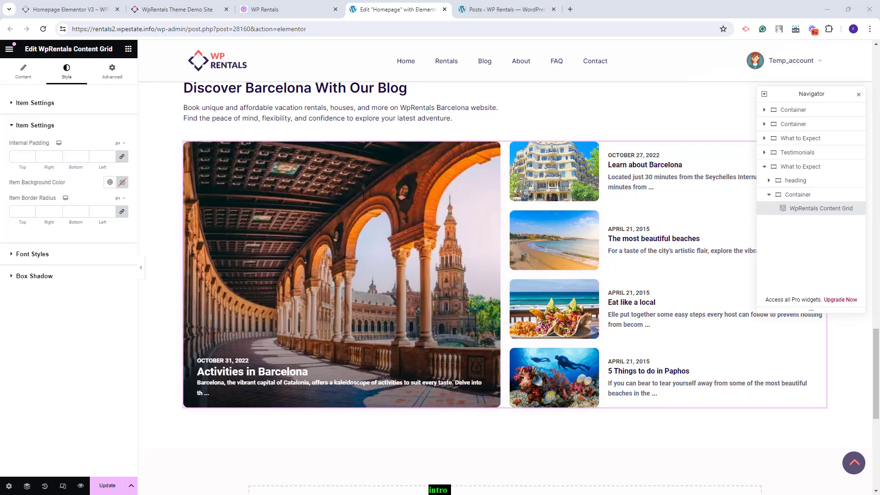
Give grid items 20 internal padding, a light pink background and a 10 border radius
left_click(19, 157)
type("20")
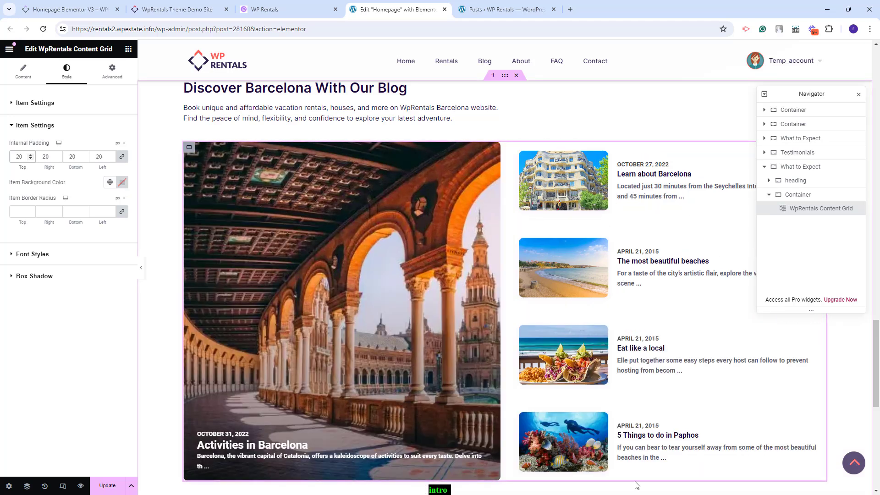
left_click(121, 182)
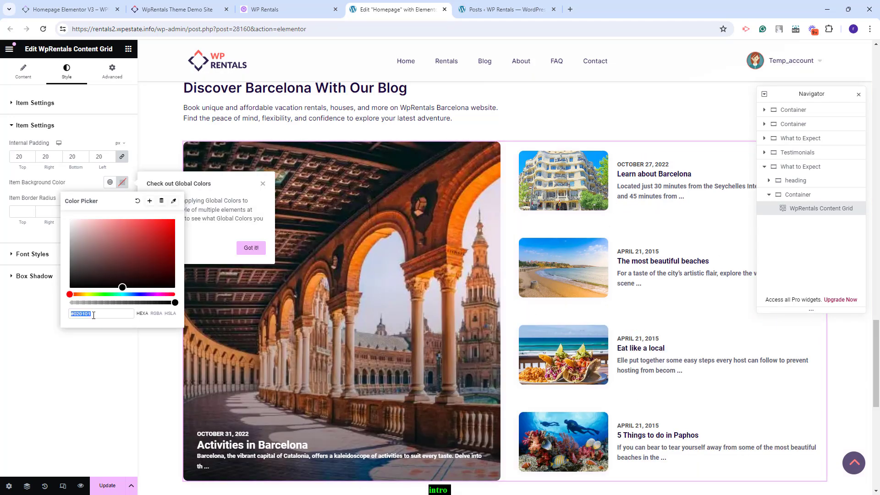
left_click(14, 211)
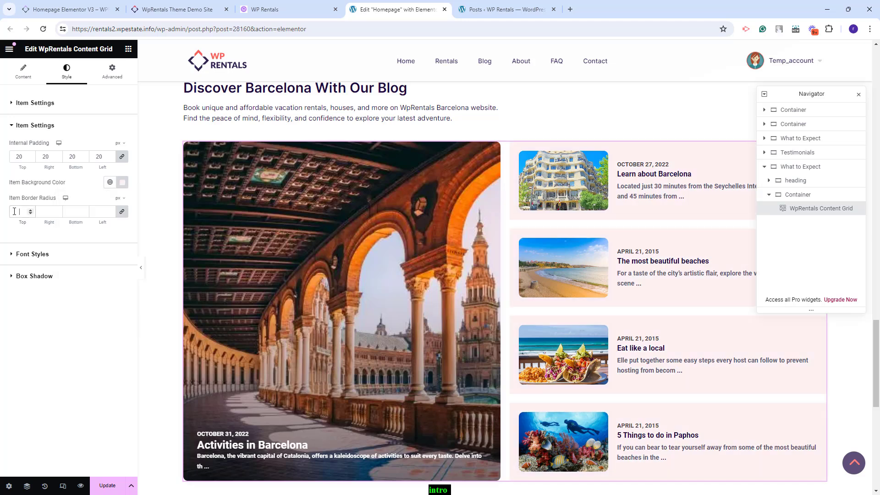
type("10")
left_click(32, 254)
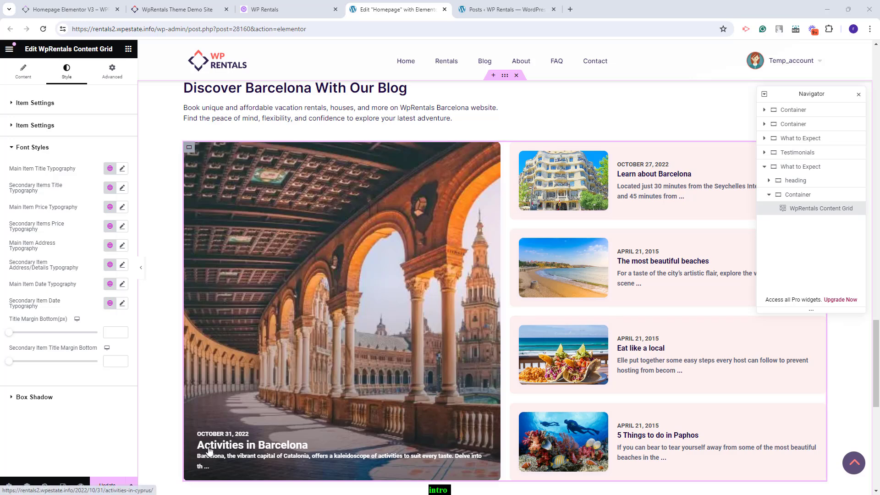
Set the main item title typography to weight 500 with capitalized words
left_click(122, 168)
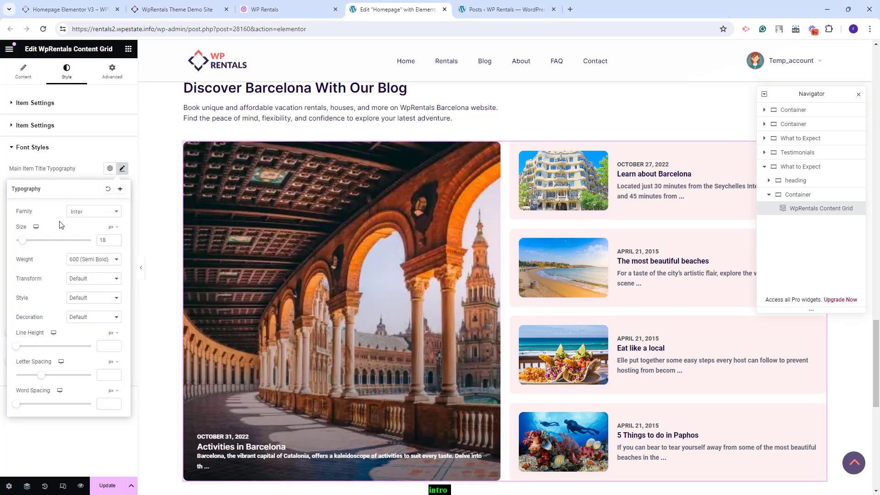
left_click(97, 260)
left_click(87, 298)
left_click(96, 280)
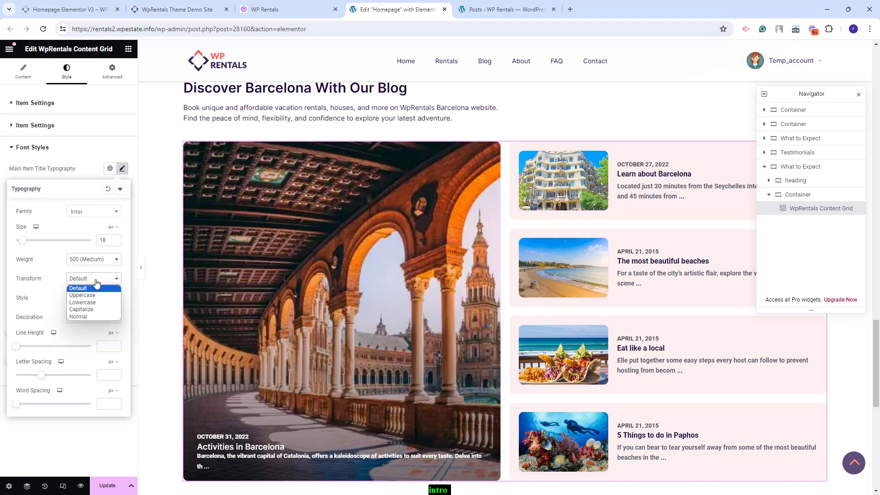
left_click(81, 309)
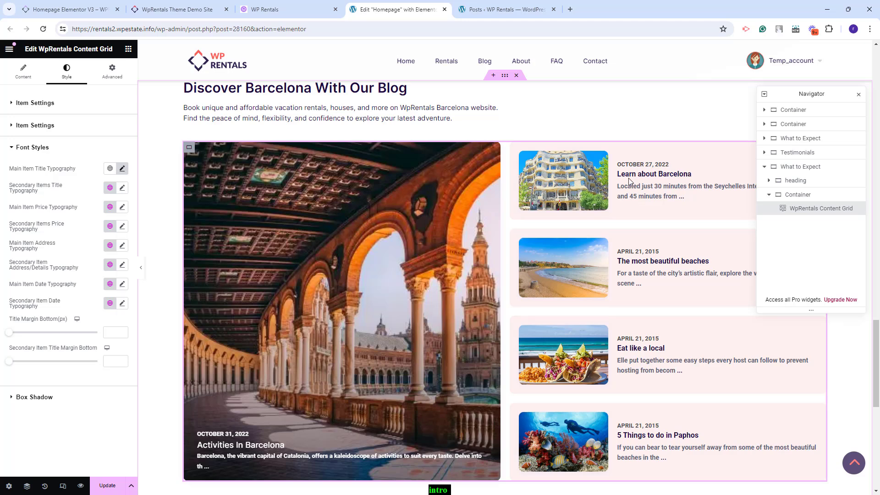
Set secondary item titles to the Roboto font and adjust the title bottom margin
left_click(122, 188)
left_click(91, 236)
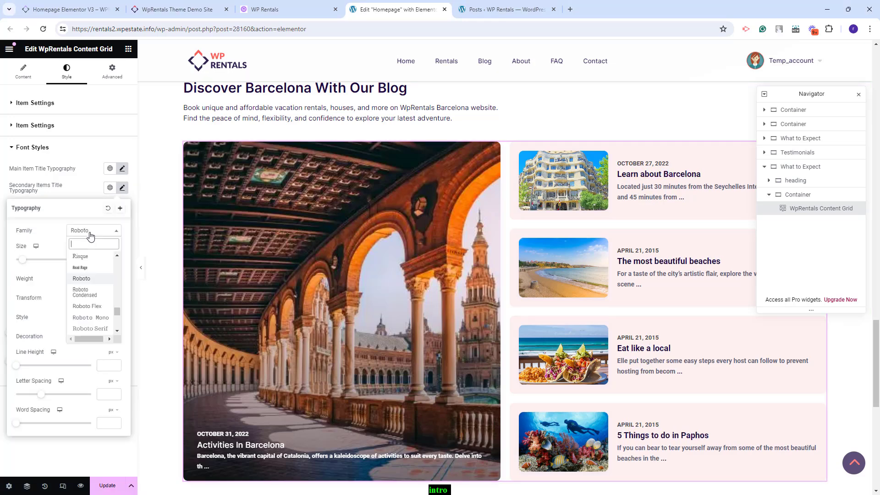
left_click(91, 247)
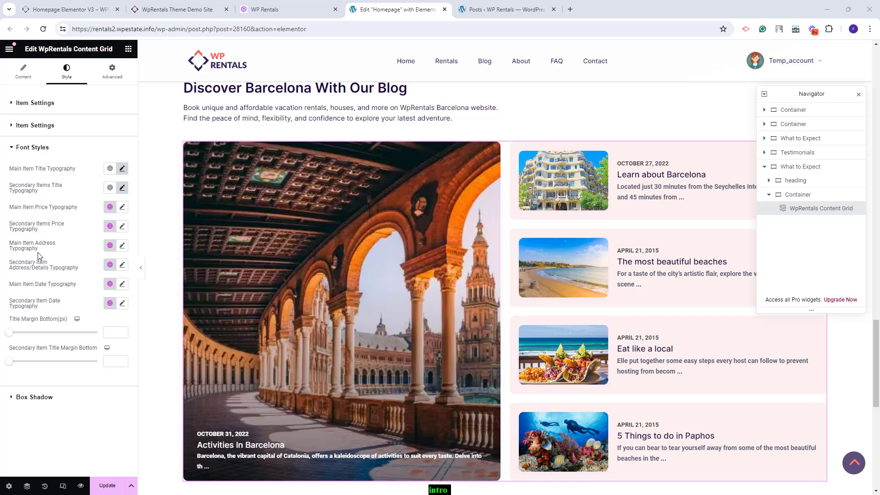
left_click(112, 333)
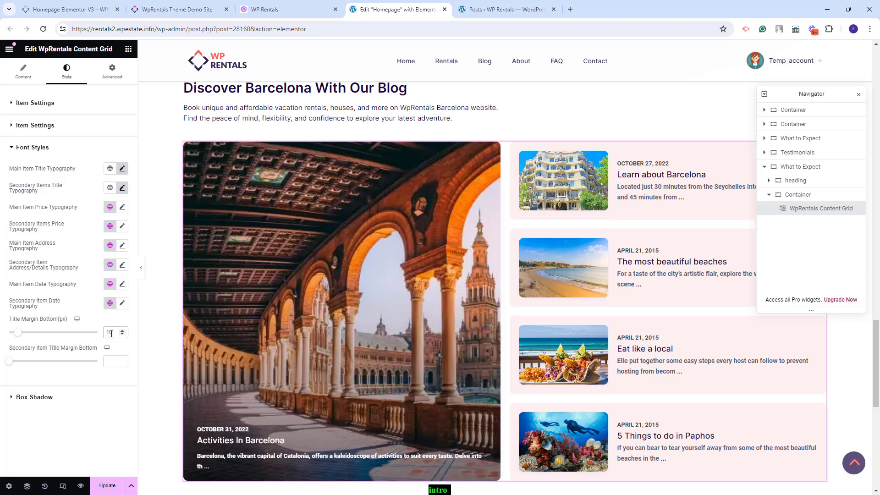
left_click(105, 403)
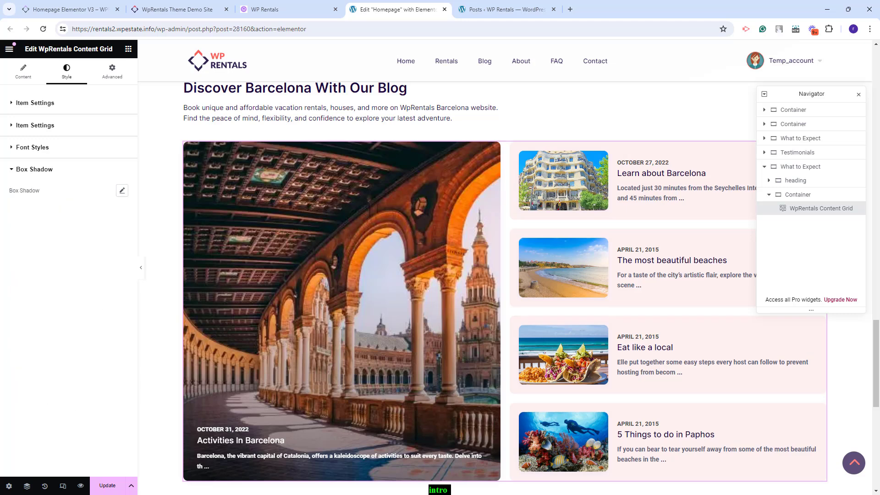
Save the homepage and review the five-post grid on the live site
key("ctrl+s")
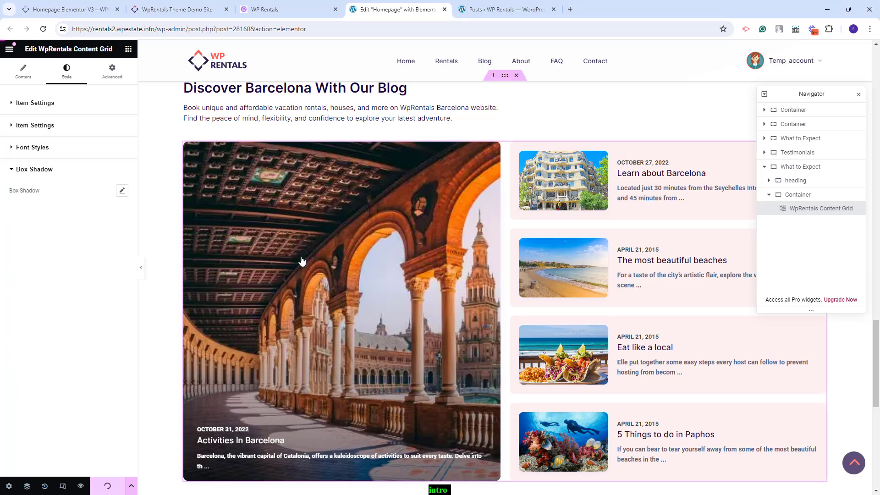
key("ctrl+Page_Up")
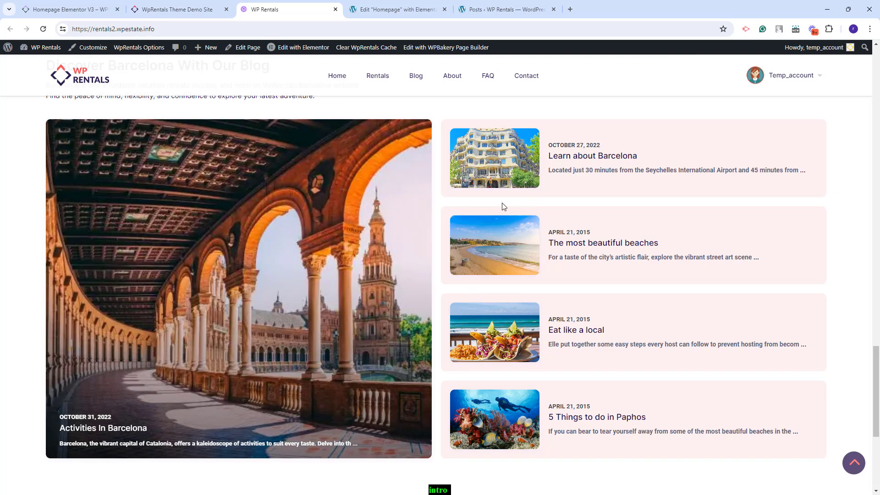
left_click(390, 9)
Clear the existing post IDs from the grid's Items IDs field
left_click(23, 72)
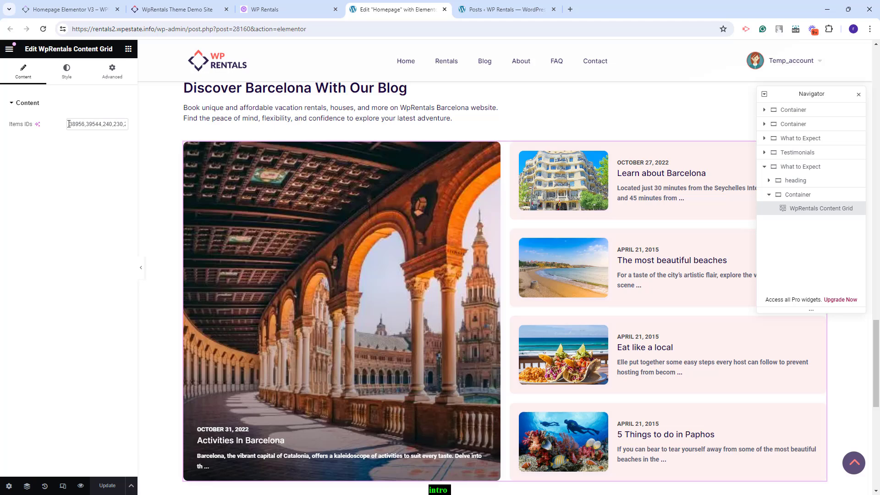
left_click_drag(69, 124, 206, 123)
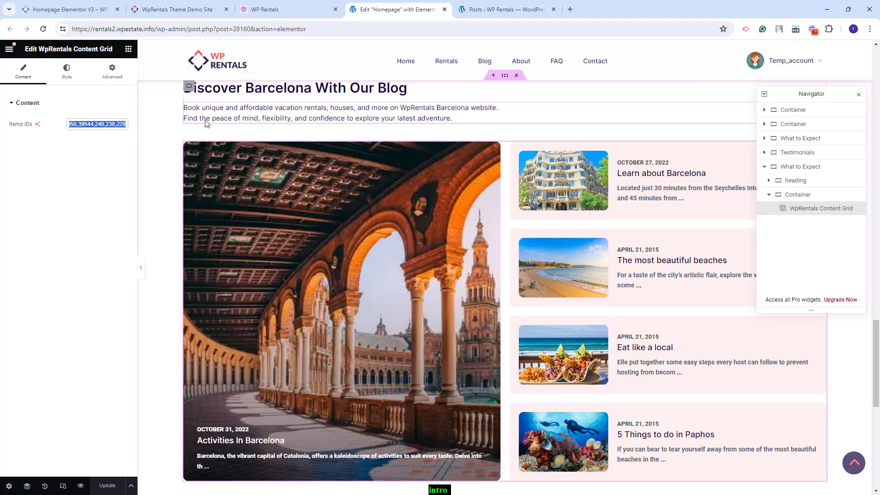
key("BackSpace")
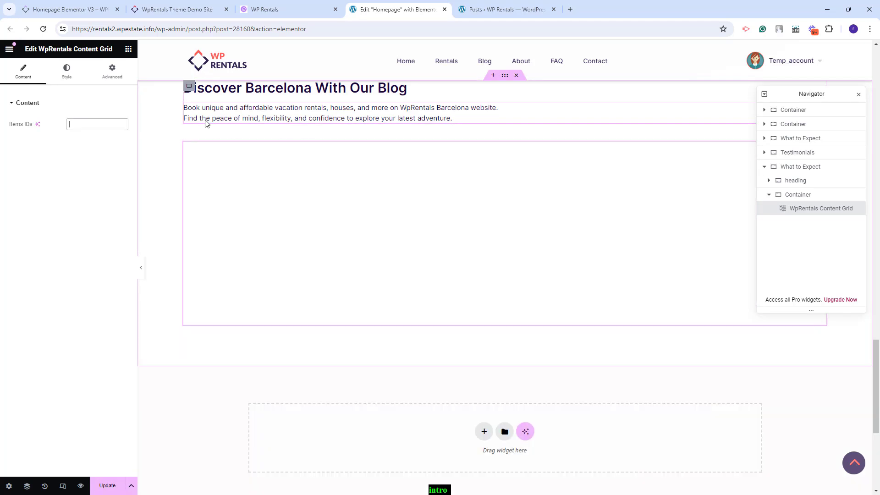
Fill Items IDs with listing IDs 137,133,129,124 taken from the Listings page
left_click(506, 9)
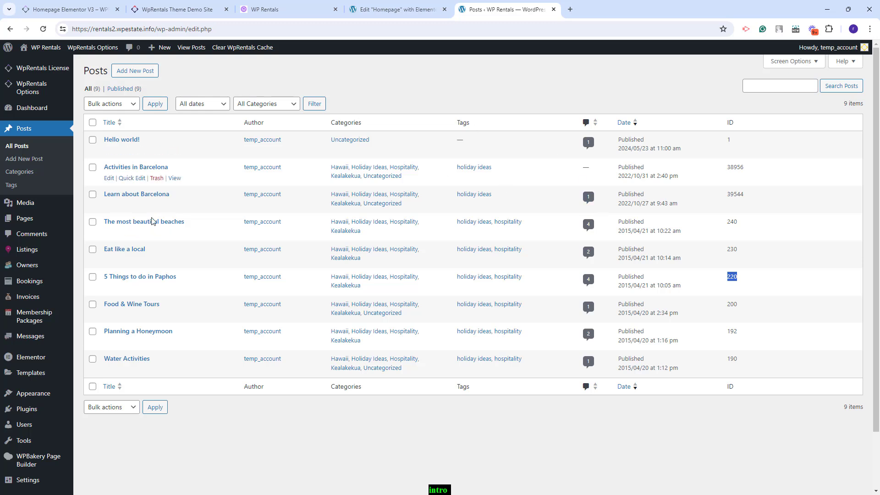
left_click(23, 256)
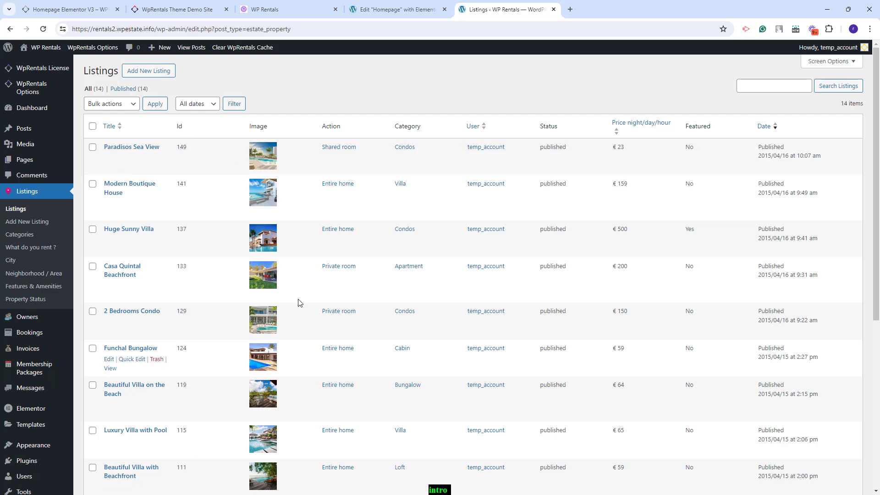
double_click(179, 229)
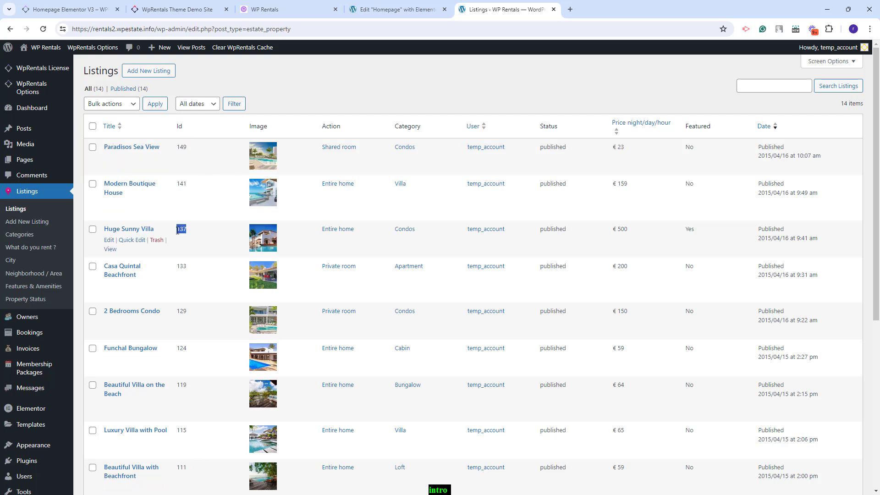
left_click(395, 9)
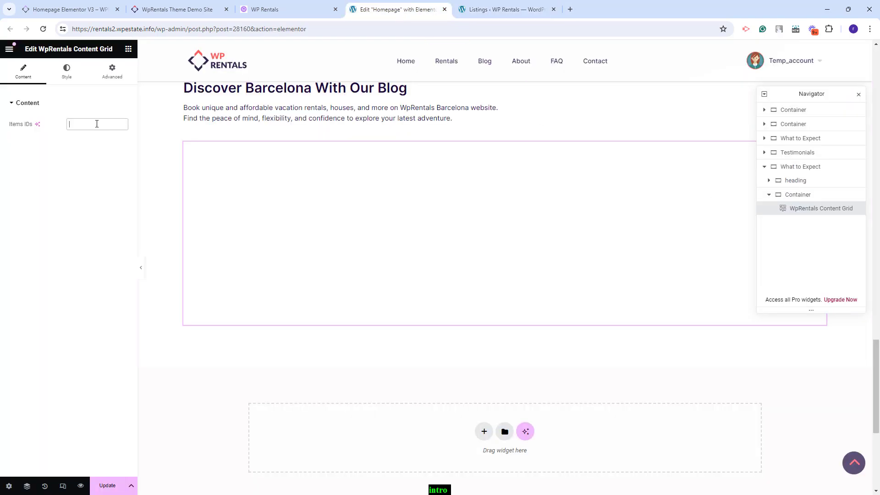
key("ctrl+Tab")
double_click(180, 267)
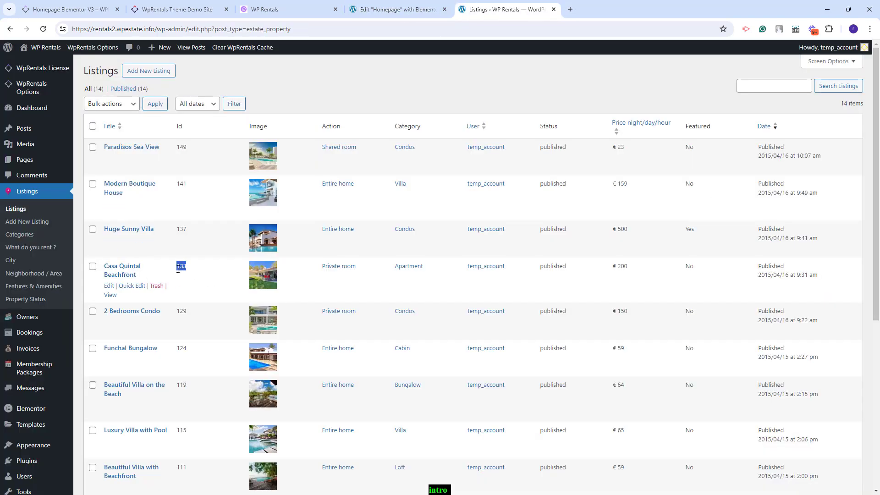
left_click(395, 10)
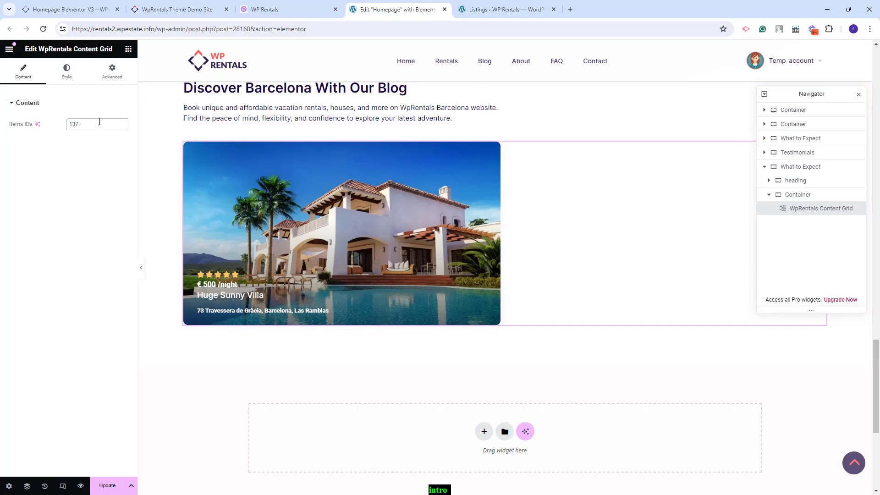
type("133,129,124")
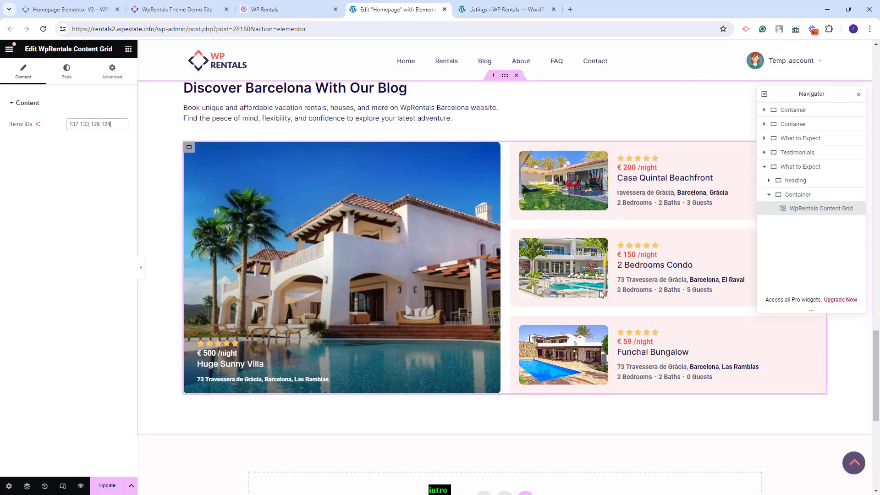
In Style > Font Styles, give the secondary items' price typography a new, lighter font weight
left_click(67, 71)
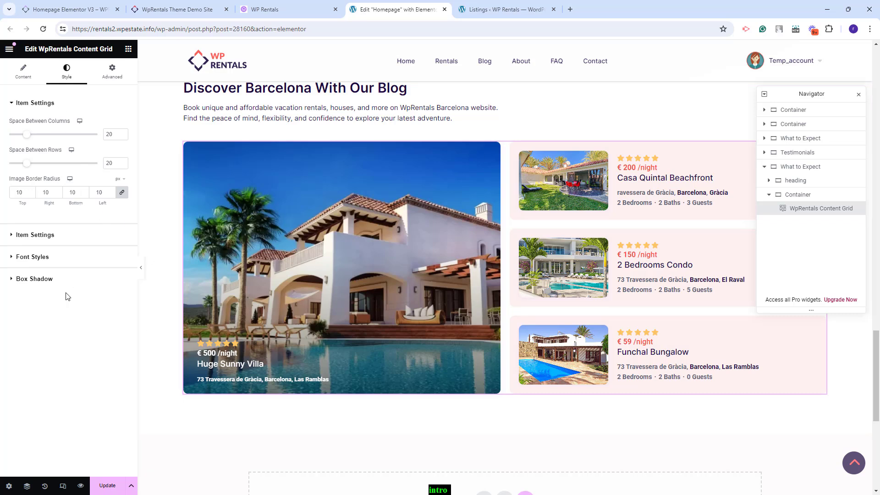
left_click(28, 257)
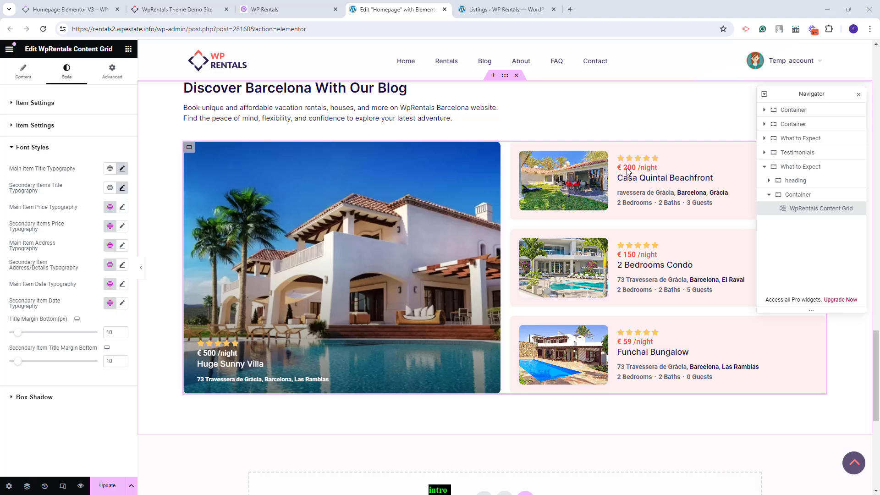
left_click(122, 226)
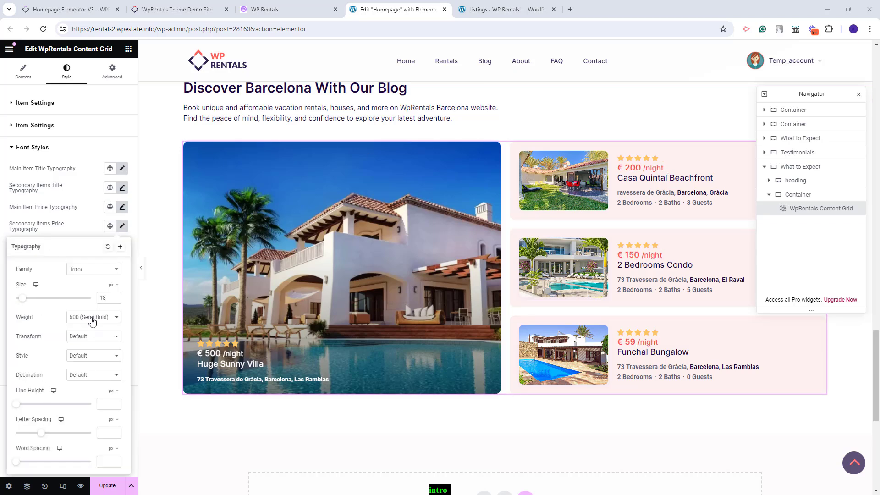
left_click(92, 321)
left_click(88, 365)
left_click(25, 274)
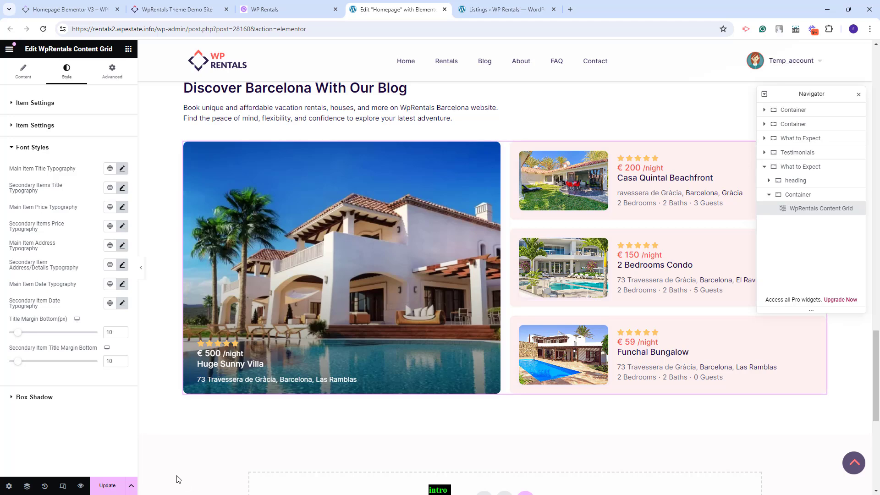
Save the homepage, check the restyled grid on the live WP Rentals page, then return to Content settings
left_click(107, 485)
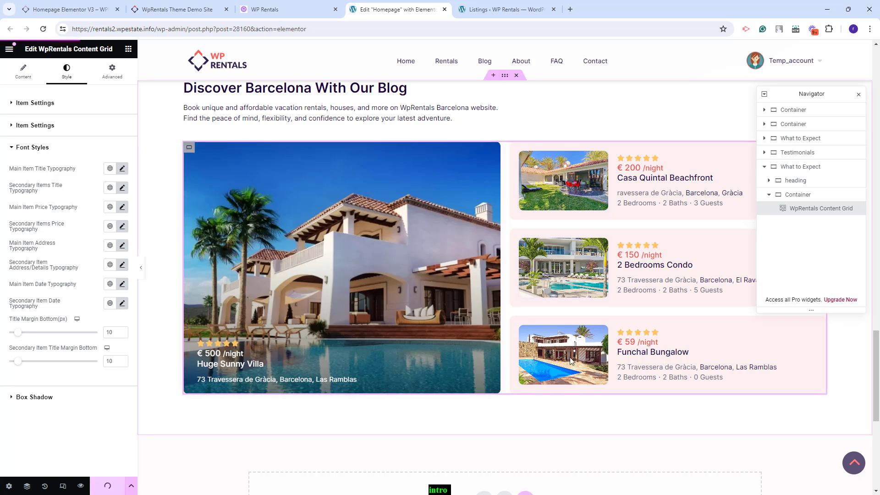
key("ctrl+shift+Tab")
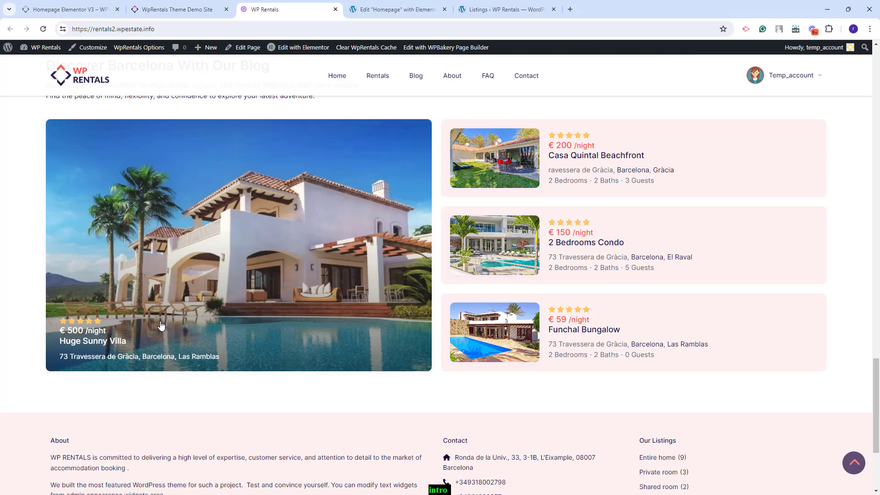
key("ctrl+Tab")
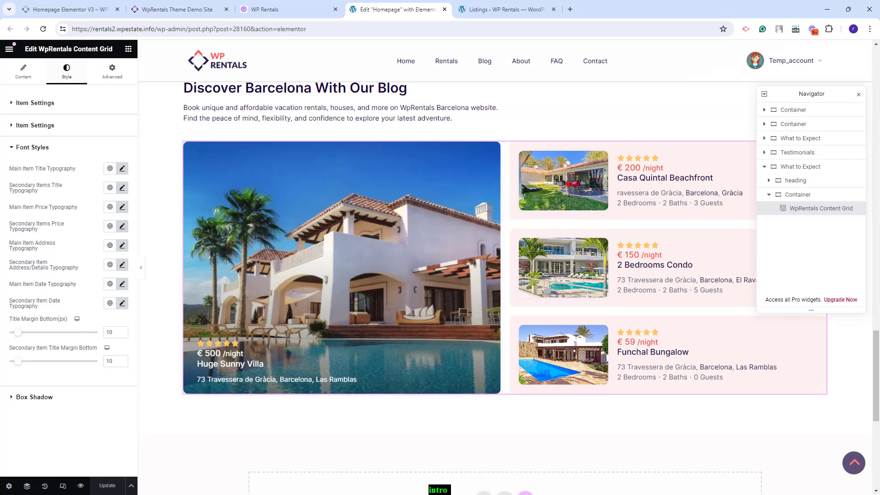
left_click(197, 271)
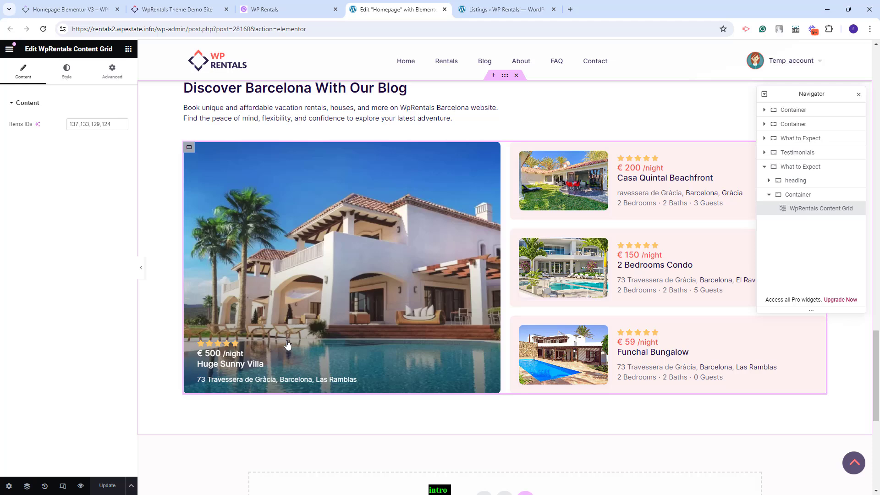
In Items IDs, replace listings 133,129,124 with blog post IDs 38956,39544,240
left_click_drag(112, 123, 80, 124)
key("BackSpace")
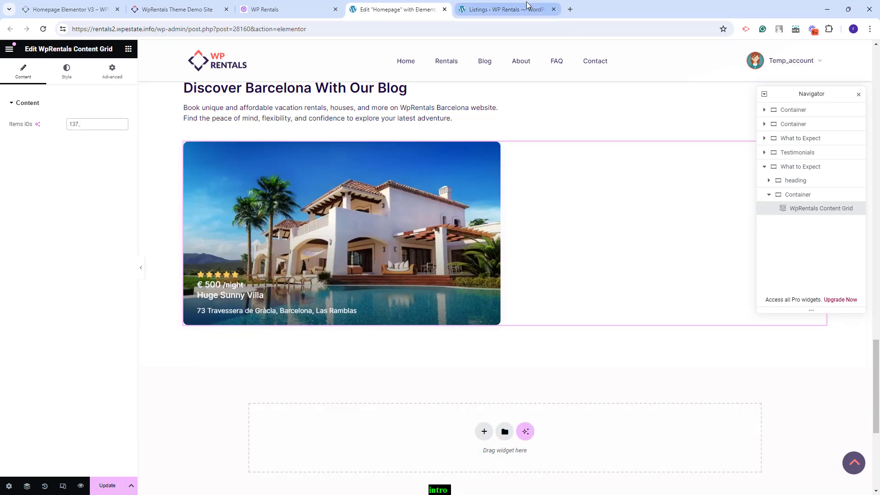
type("38956")
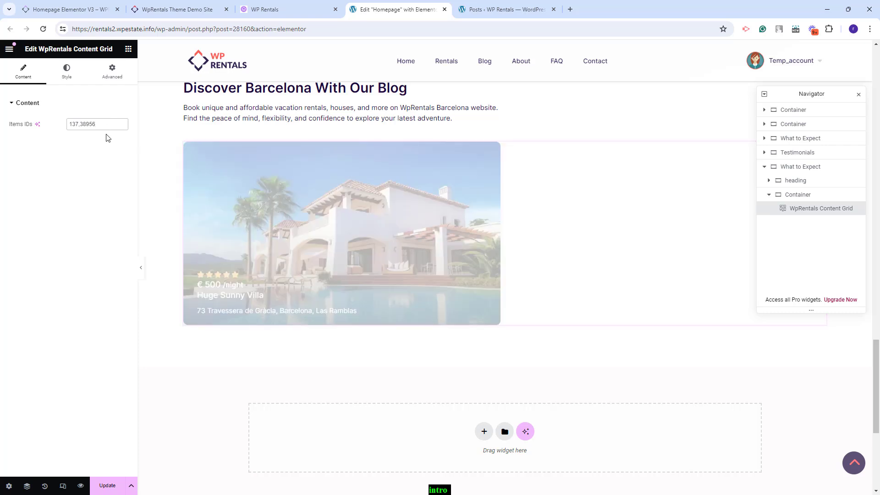
type(",39544,240")
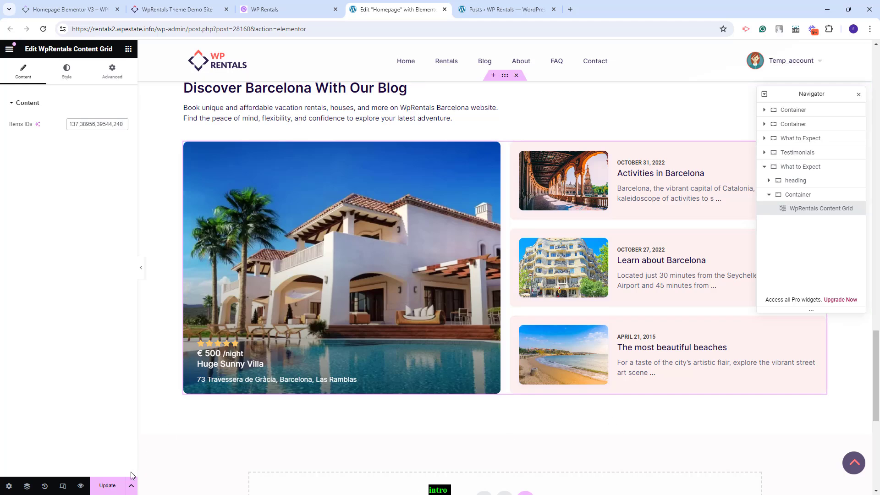
Save the listing-and-blog grid, view it live, then switch to the WpRentals demo homepage tab
key("ctrl+s")
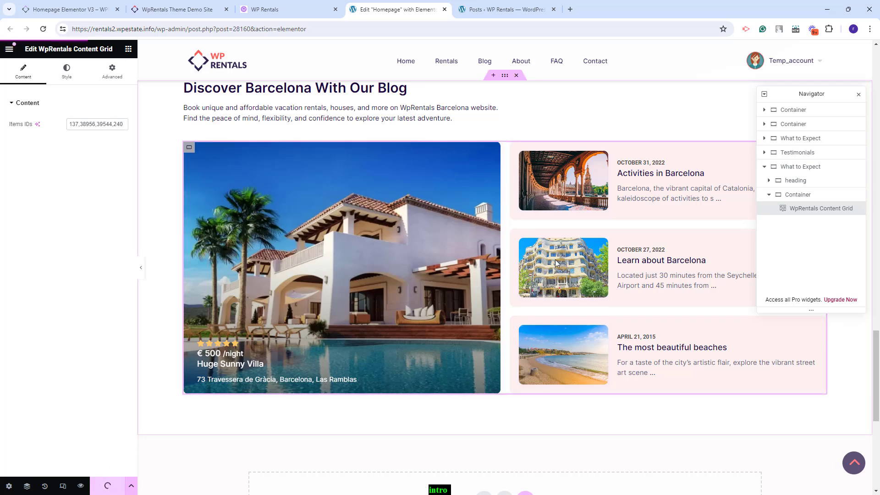
key("ctrl+Page_Up")
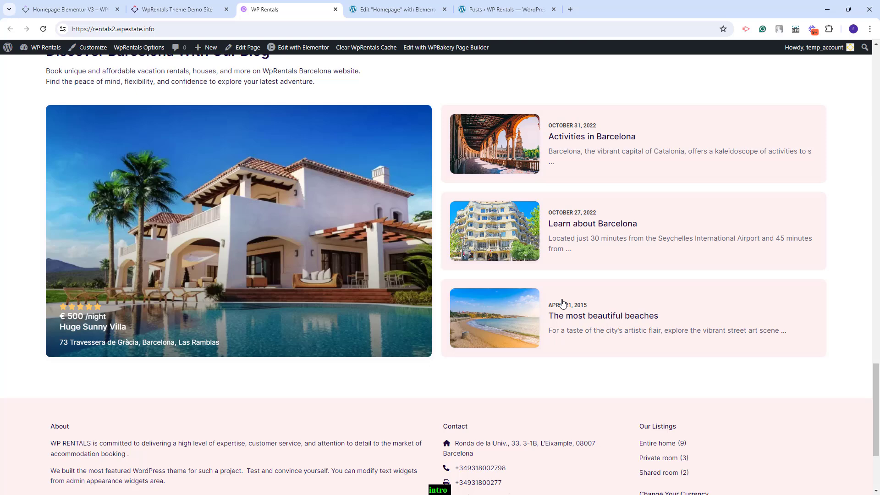
key("ctrl+1")
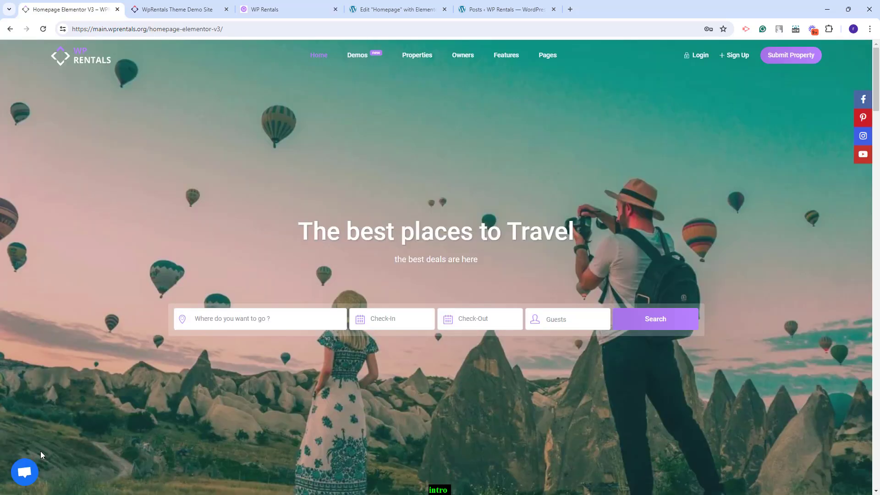